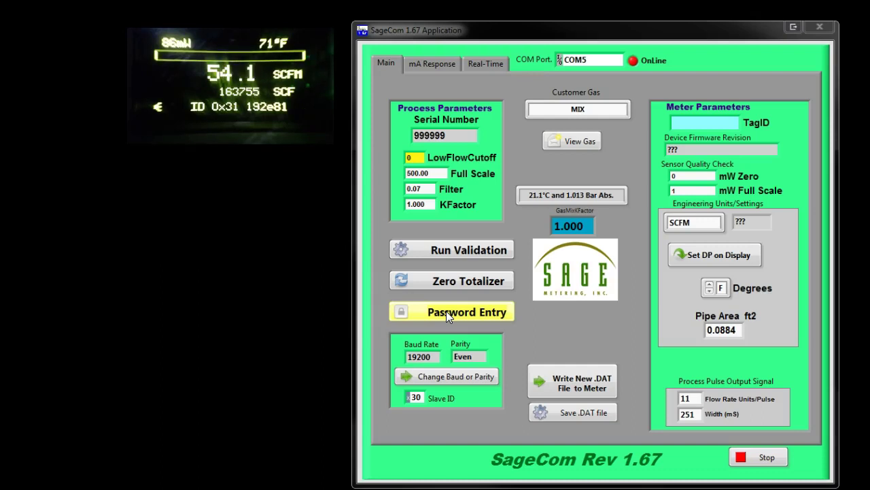
Step: Read the meter's parameters over COM5 into the Main tab: firmware v3.28, full scale 5000.00, pipe area 0.7773
click(447, 311)
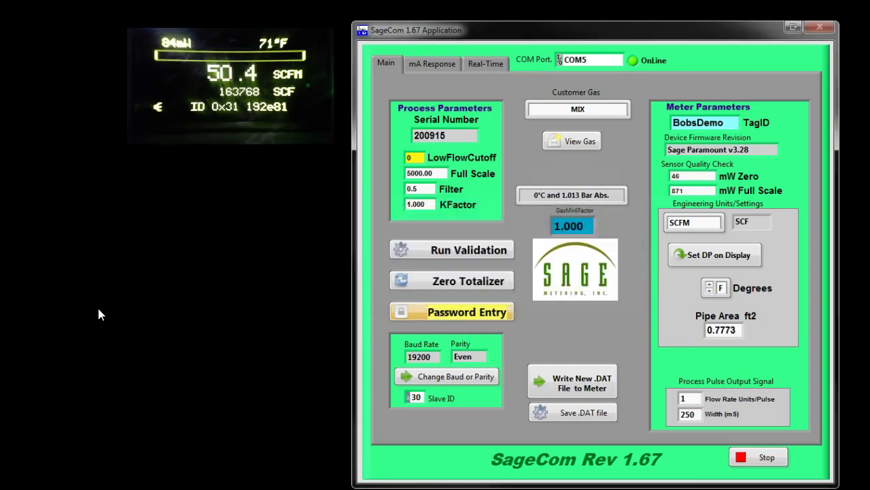
Step: Enter the meter passcode in the Passcode Required dialog to unlock its settings
click(463, 310)
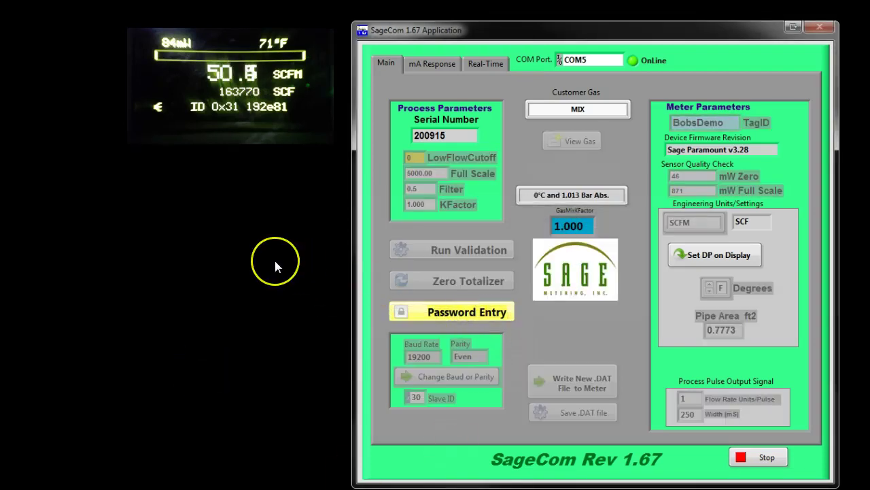
click(470, 313)
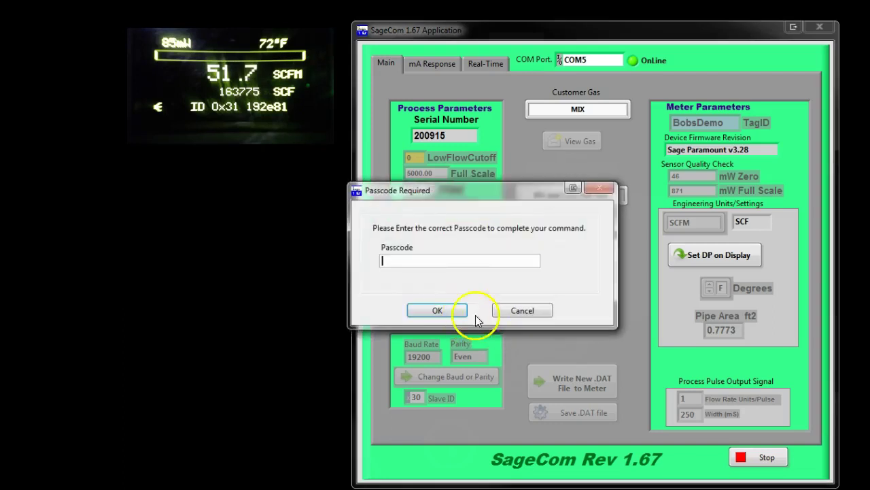
text(99999)
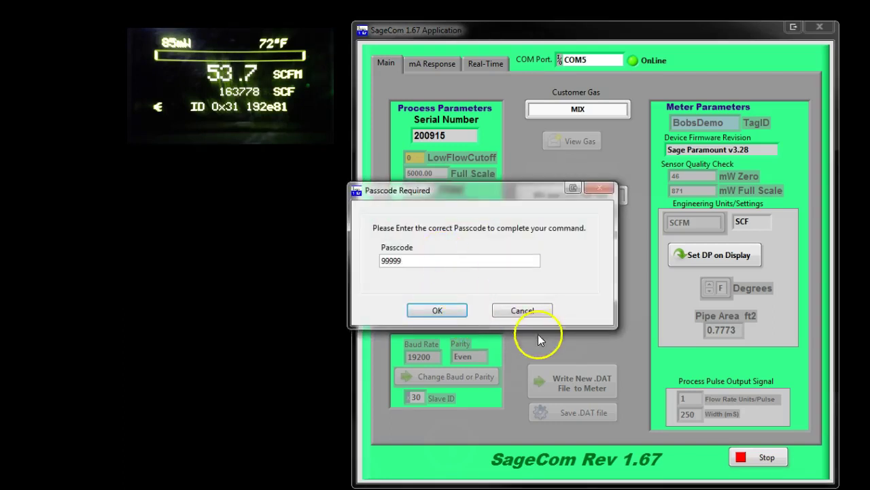
click(437, 310)
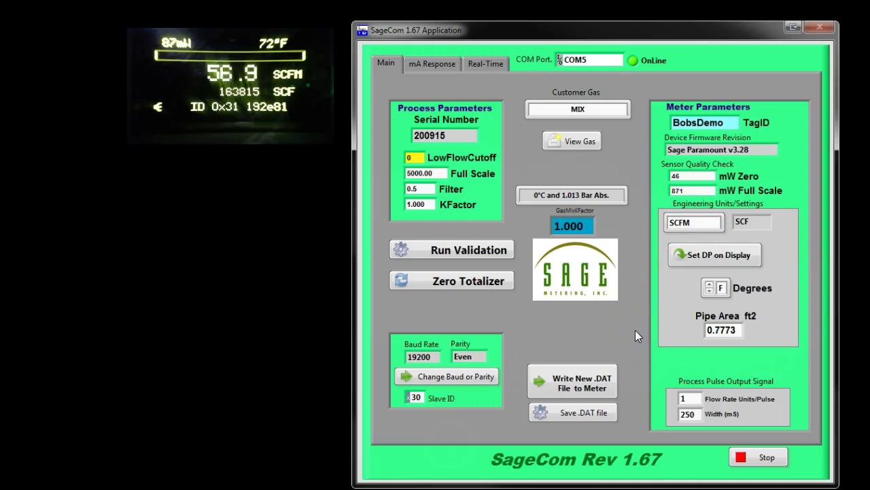
Step: Let the password be accepted so the Main tab's process and meter parameters become editable
click(697, 222)
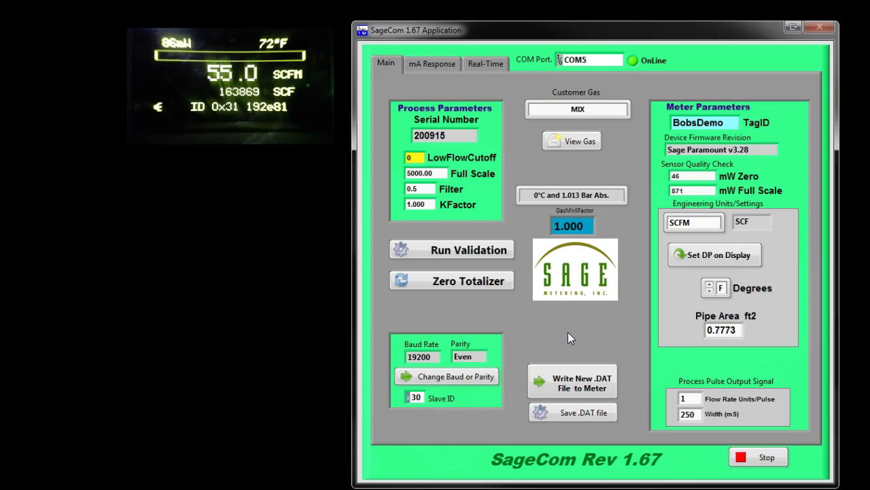
click(569, 326)
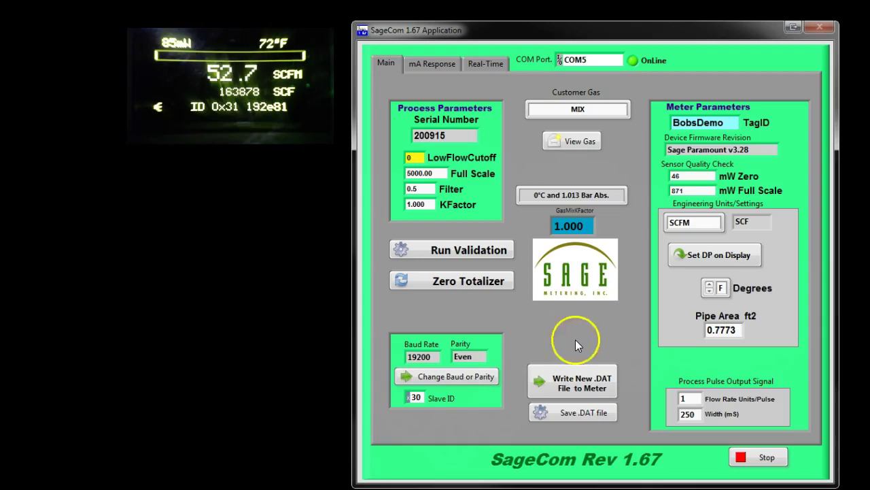
click(584, 347)
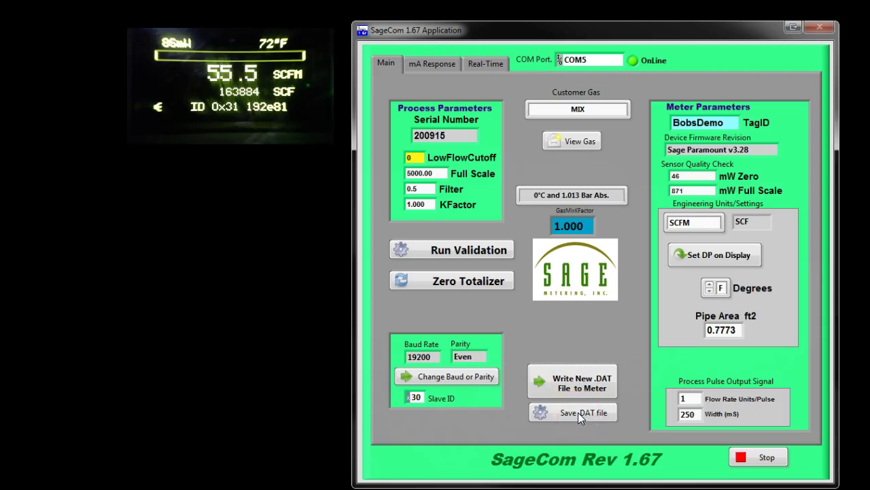
click(542, 331)
click(698, 226)
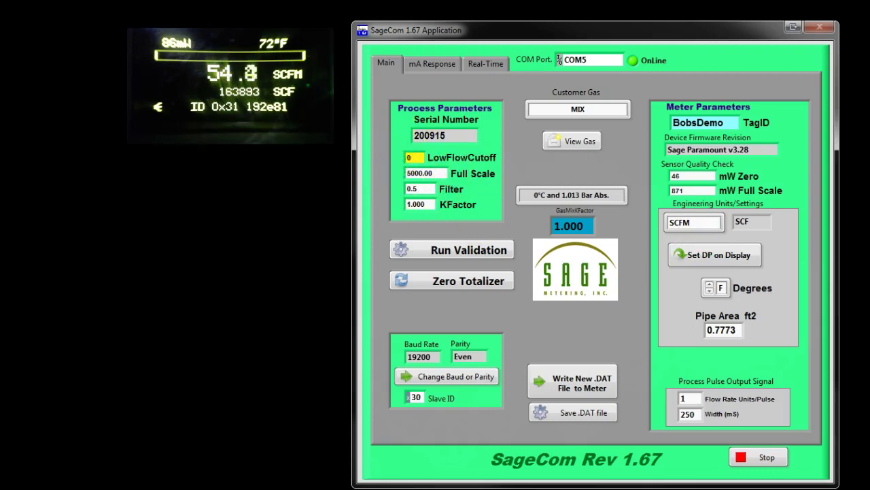
Step: Switch the engineering flow units from SCFM to SCFH, making full scale 300000.00
click(711, 231)
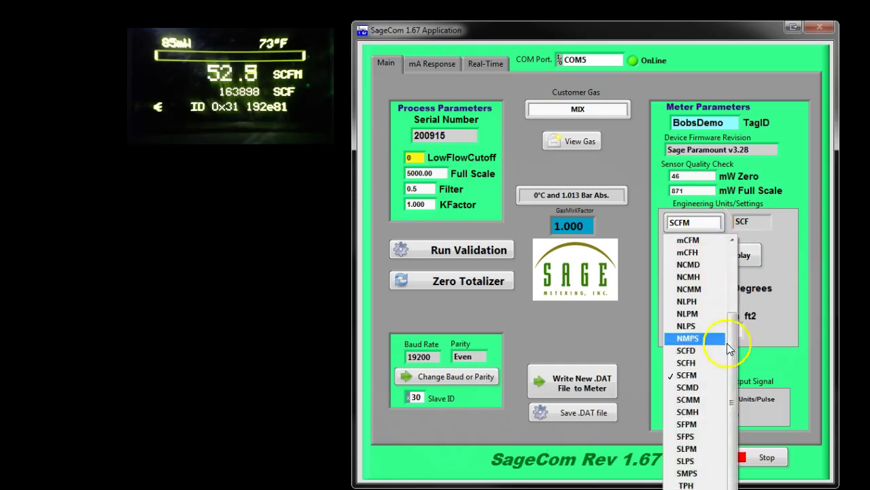
drag(730, 363, 711, 291)
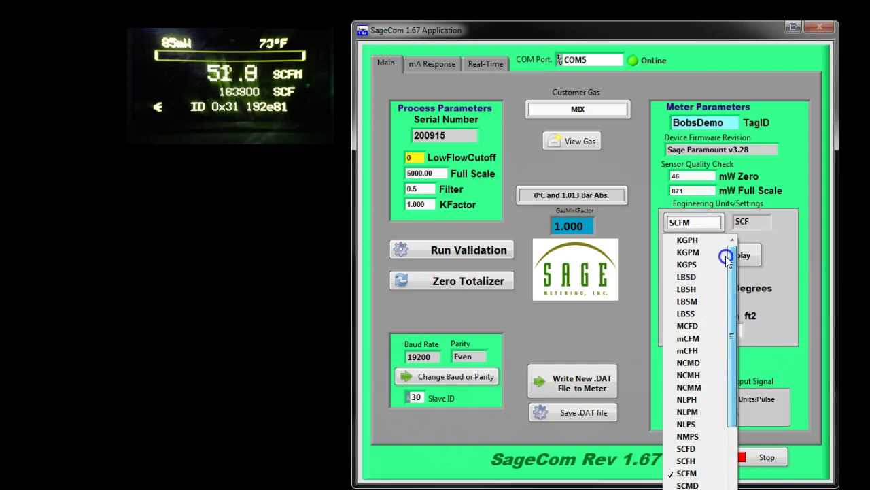
drag(731, 257, 733, 315)
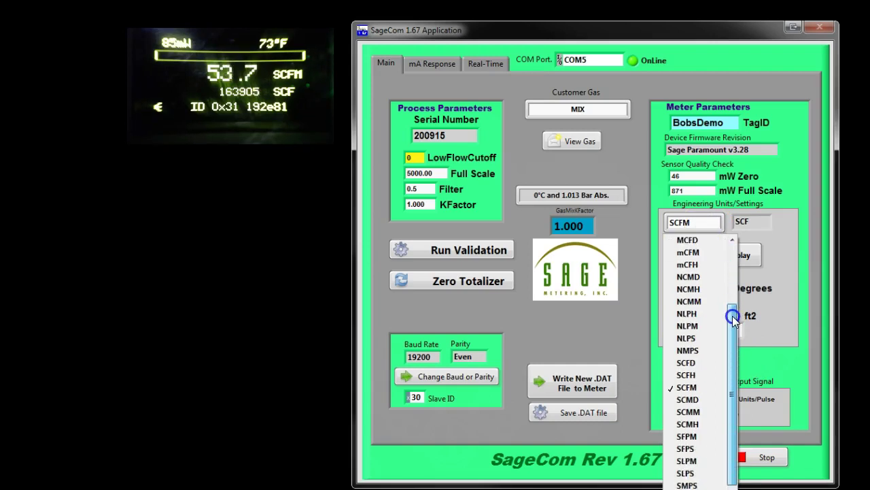
click(701, 375)
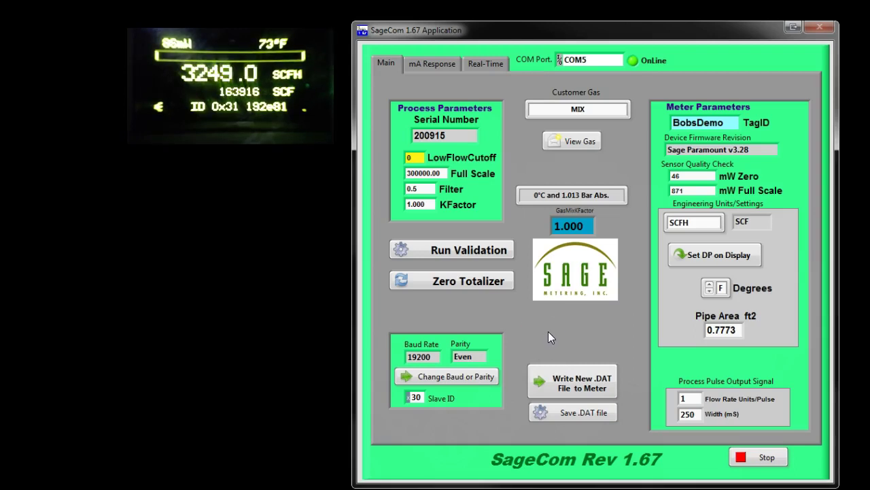
click(367, 144)
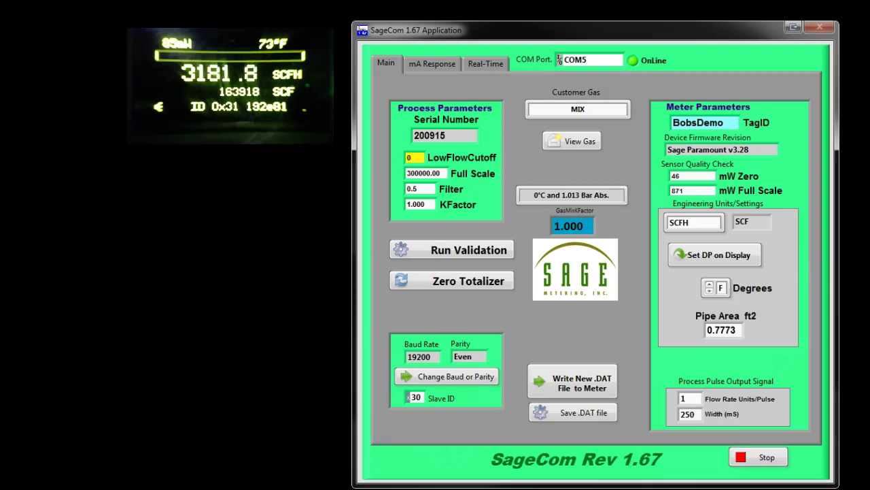
click(217, 226)
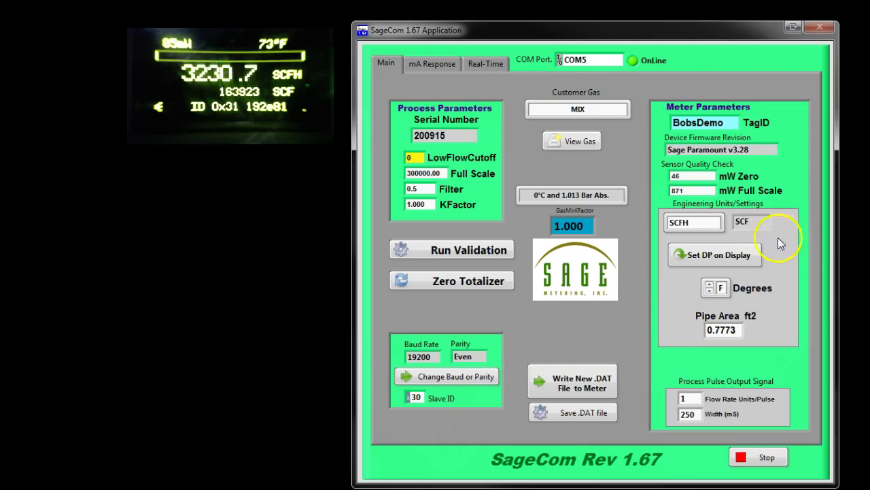
Step: Set the meter display's decimal point position to No Decimal Point
click(751, 255)
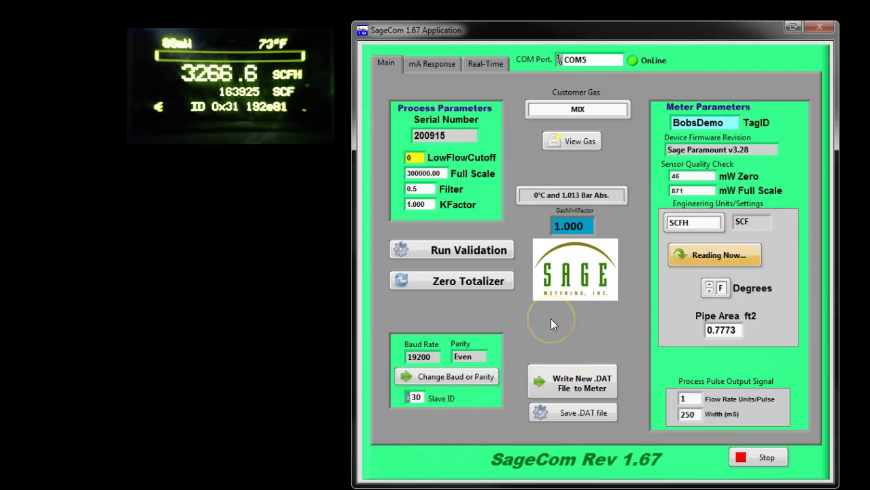
click(475, 290)
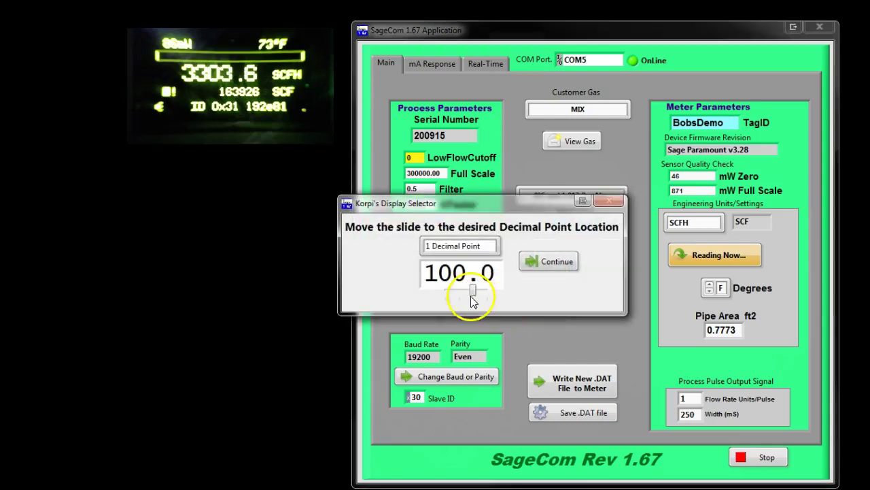
drag(476, 294, 488, 290)
click(550, 263)
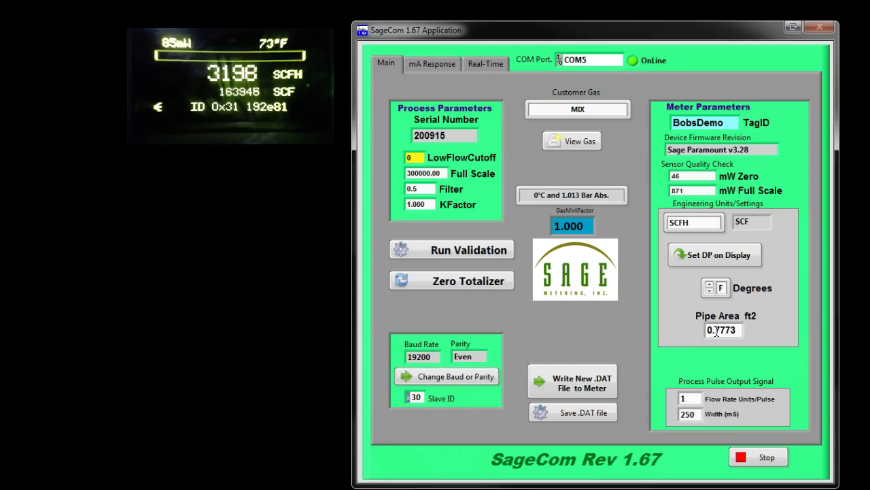
Step: Enter 0.2006 ft2 as the pipe area, recalculating full scale to 77421.84
click(716, 331)
double_click(716, 331)
text(0.200)
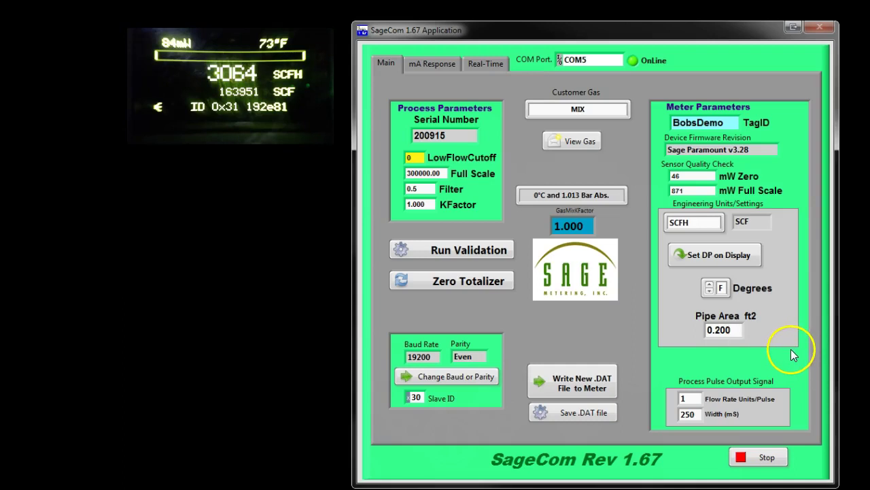
text(6)
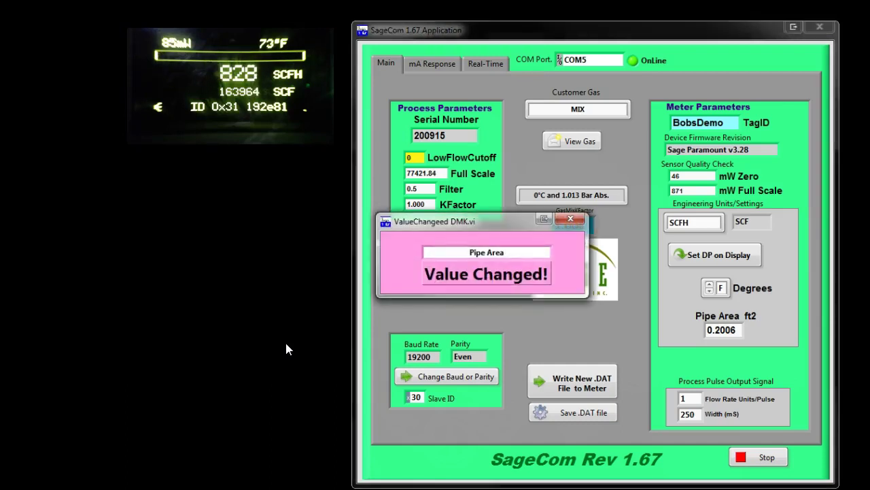
click(259, 315)
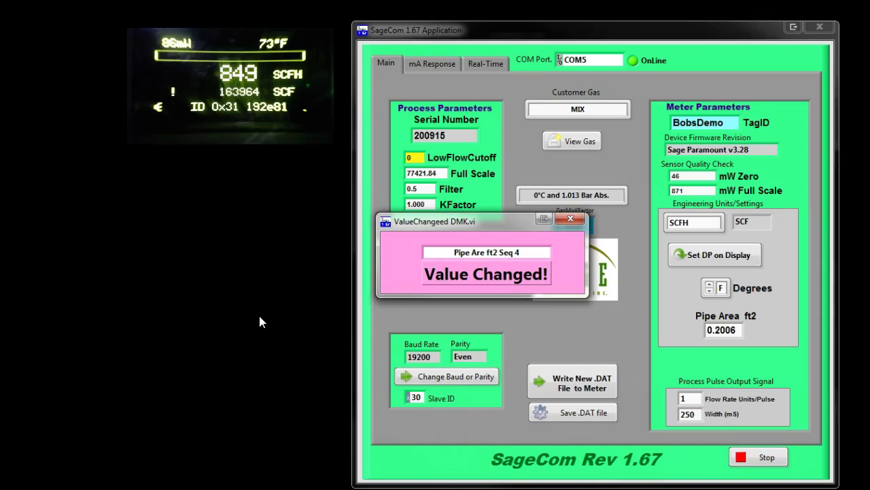
click(260, 301)
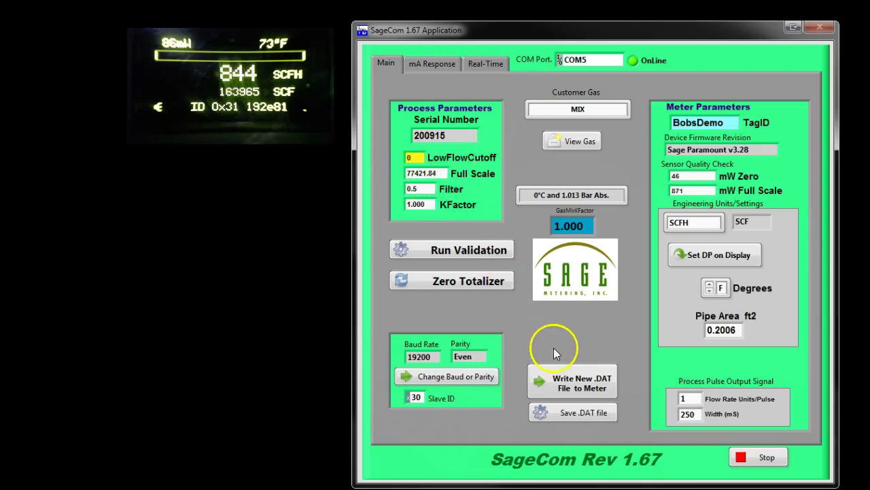
Step: Select SCFM as the engineering flow unit again, giving full scale 1290.36
click(707, 224)
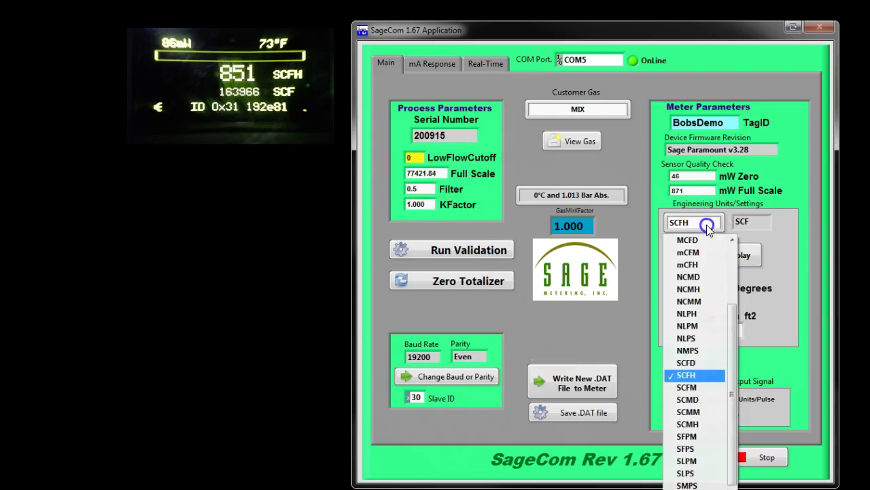
click(701, 386)
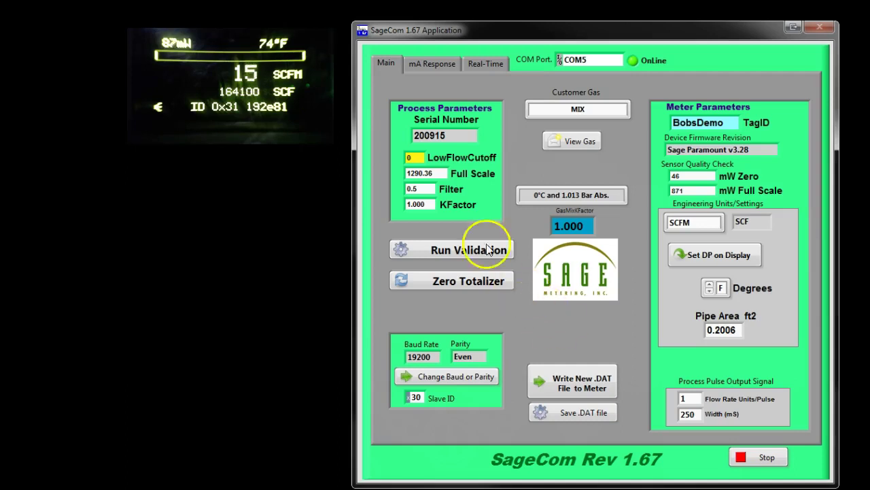
Step: Enter a low flow cutoff of 20
click(396, 155)
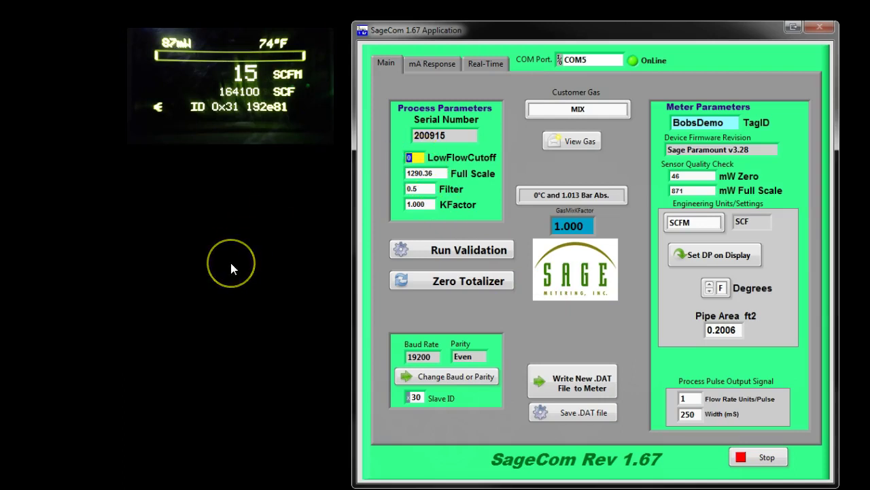
text(20)
key(Return)
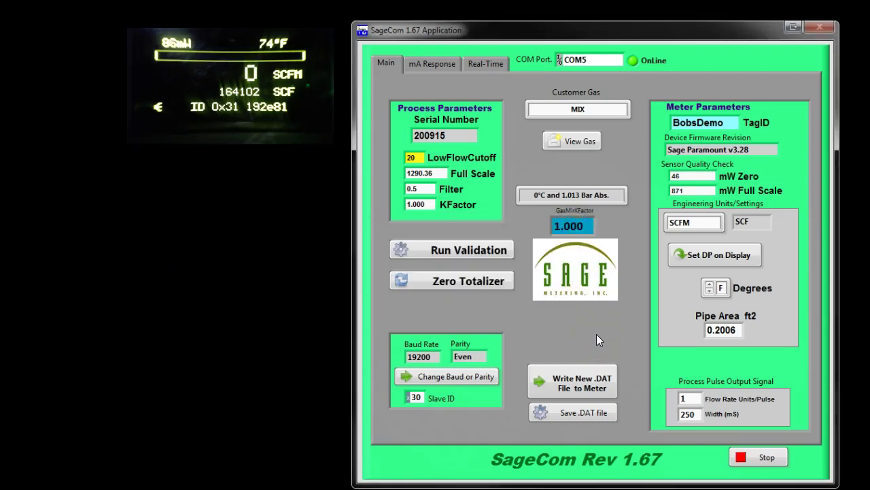
Step: Return the low flow cutoff to 0 and show flow to one decimal place
double_click(411, 157)
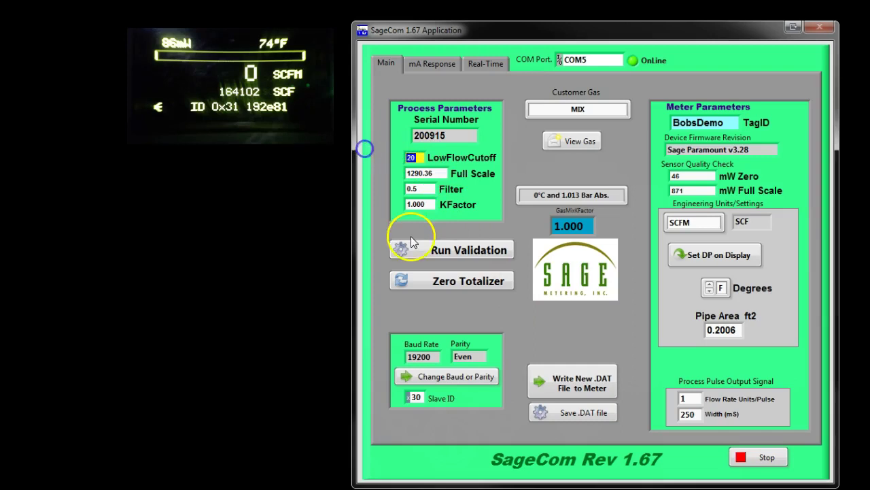
text(0)
key(Return)
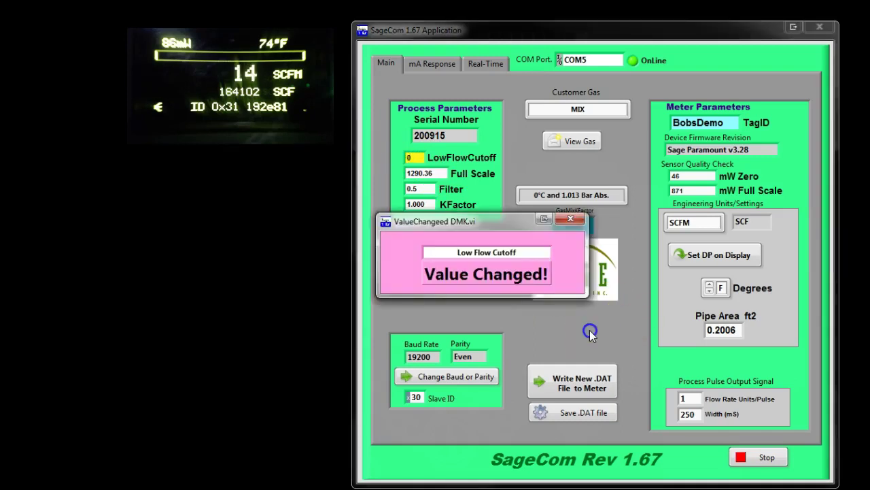
click(718, 253)
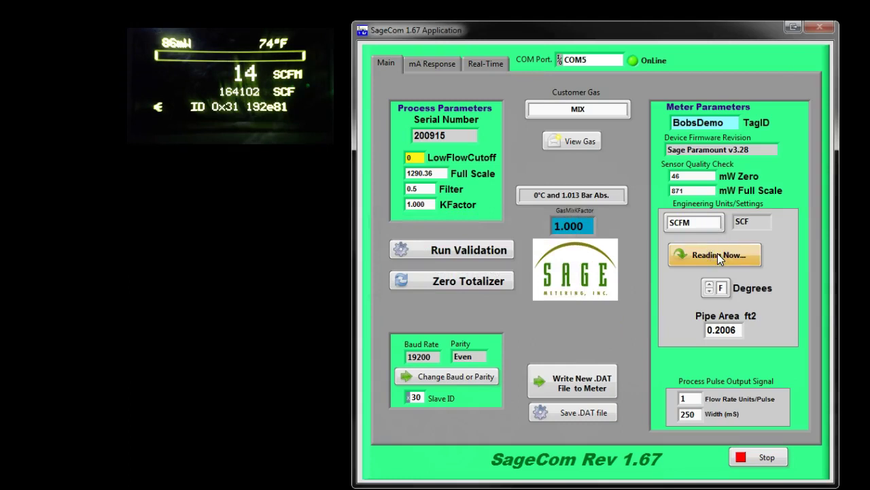
drag(486, 293, 474, 292)
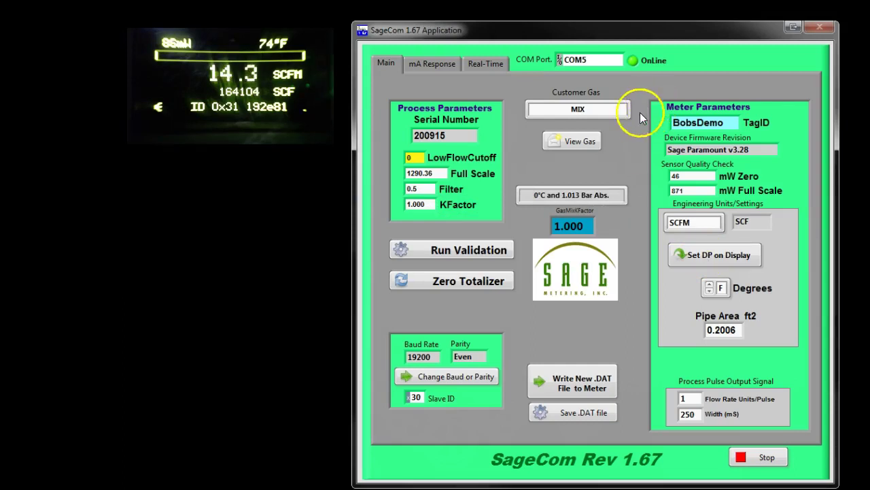
Step: Set C1 methane to 70% in the customer gas mixture
click(577, 140)
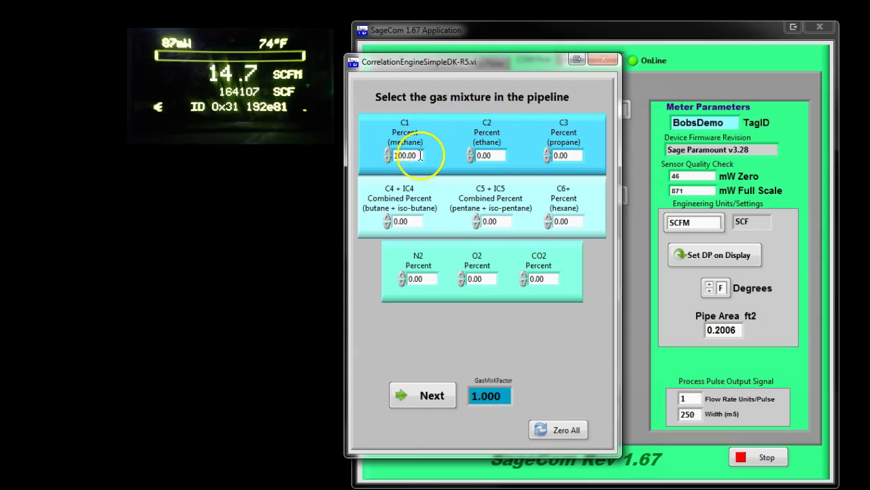
drag(423, 154, 370, 152)
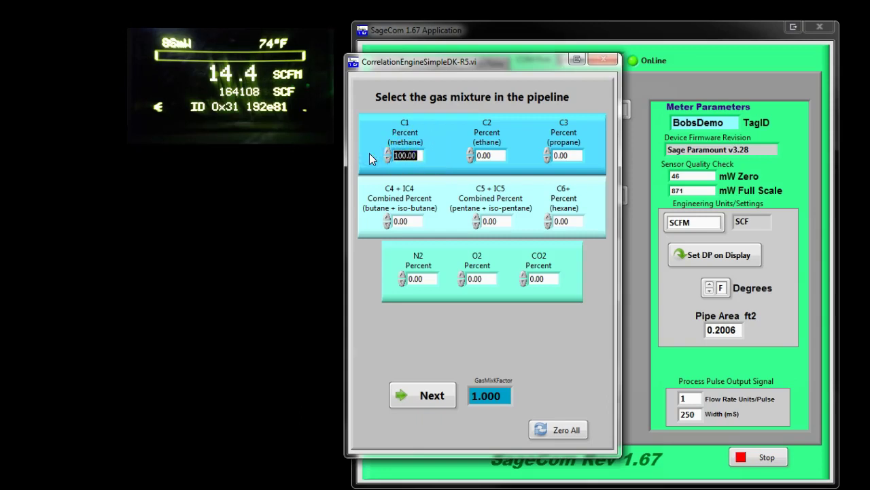
text(70)
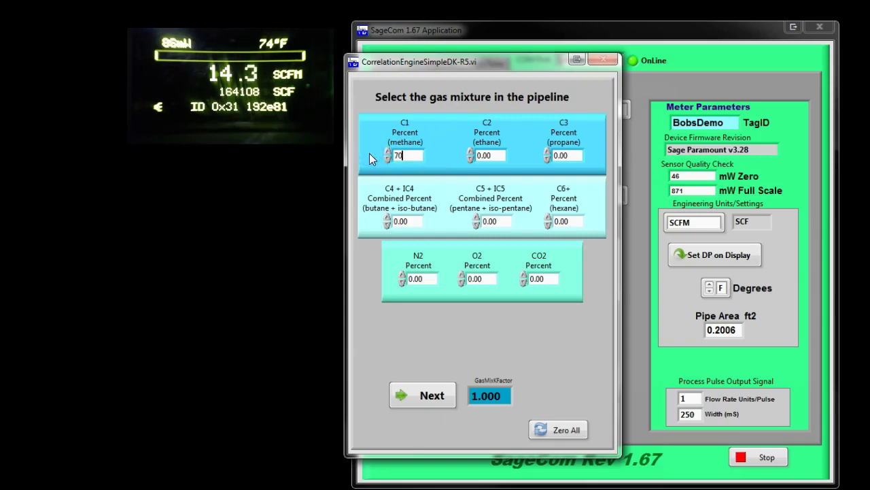
click(561, 280)
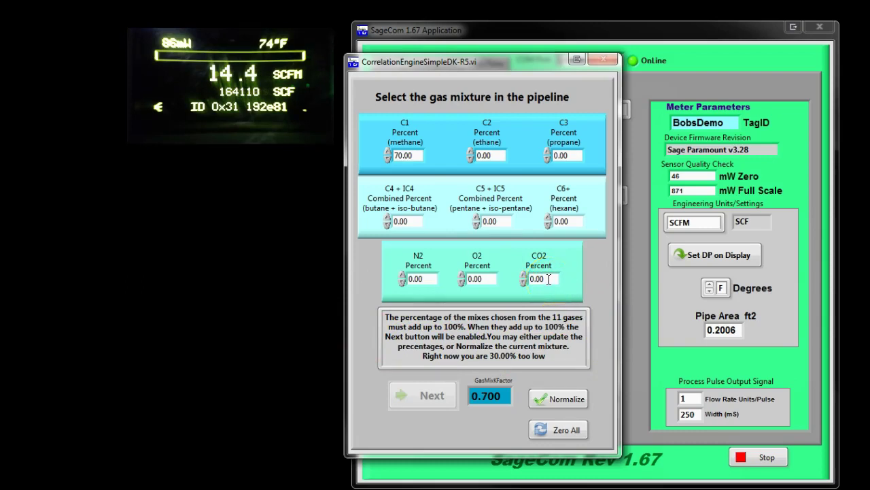
Step: Set CO2 to 30% and apply the 70/30 mixture, giving gas mix factor 1.088
click(548, 279)
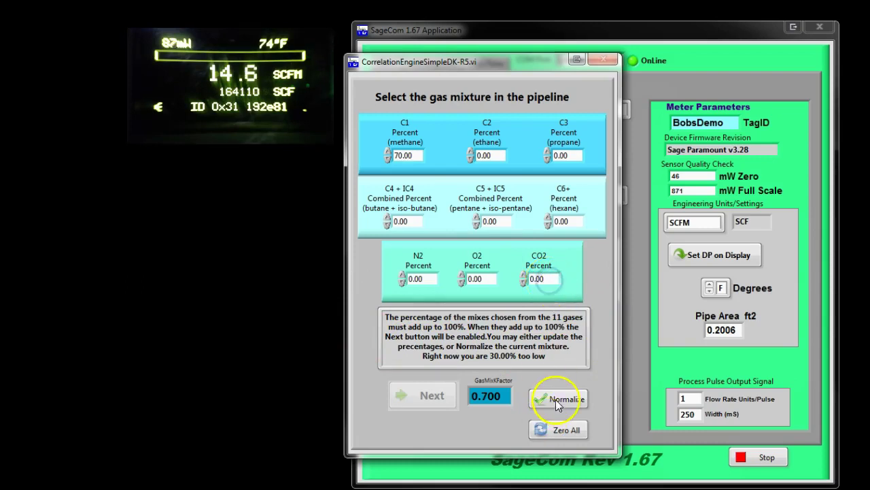
drag(553, 279, 485, 278)
text(30)
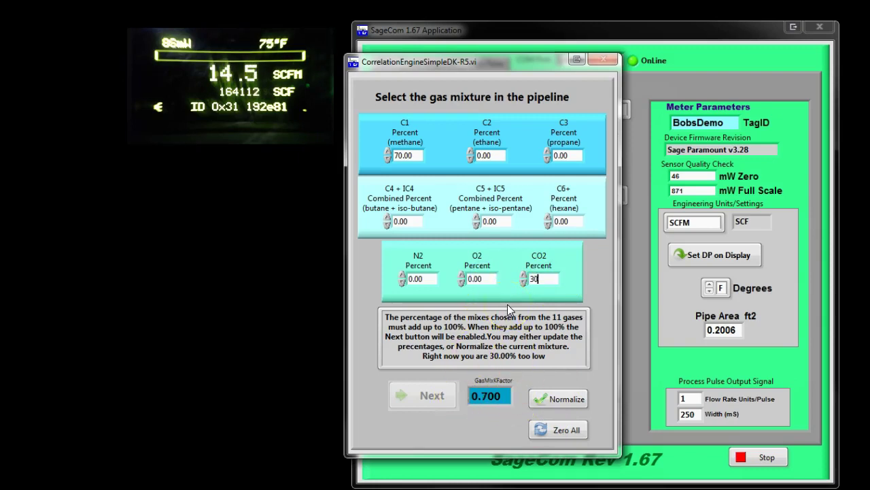
key(Return)
click(570, 389)
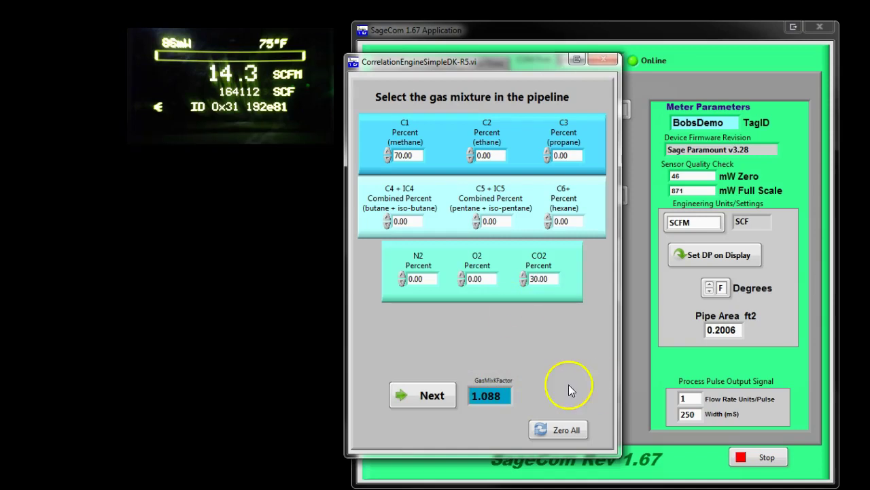
click(422, 401)
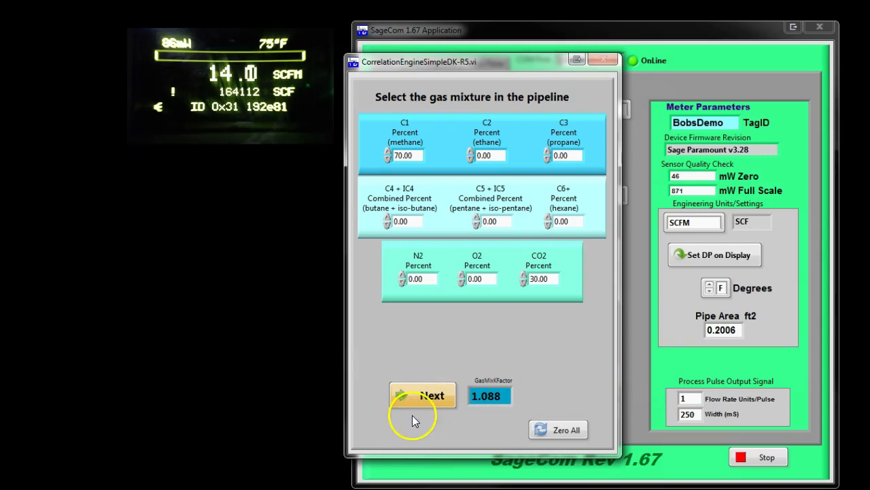
click(423, 400)
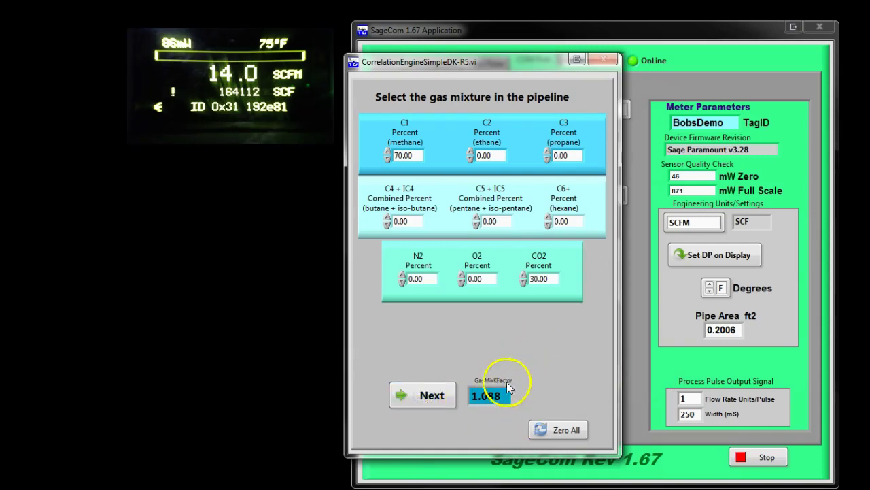
click(421, 395)
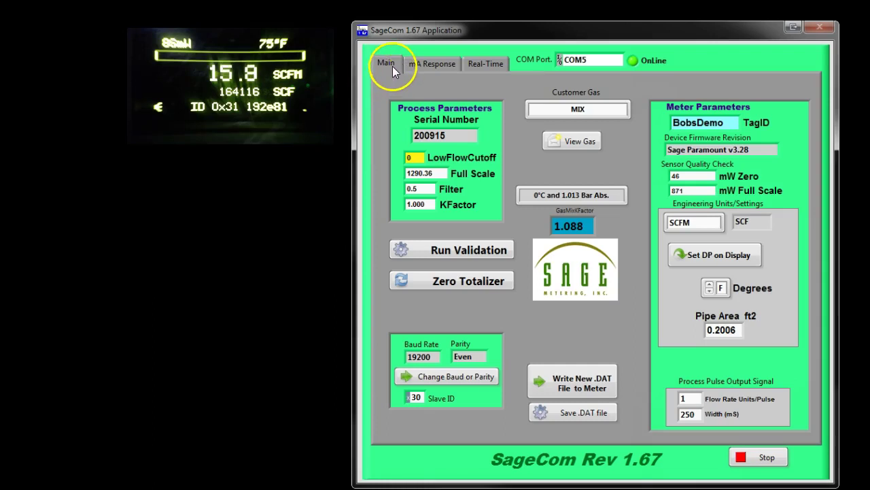
Step: Show the mA Response flow-versus-milliamp chart and reposition the application window
click(427, 62)
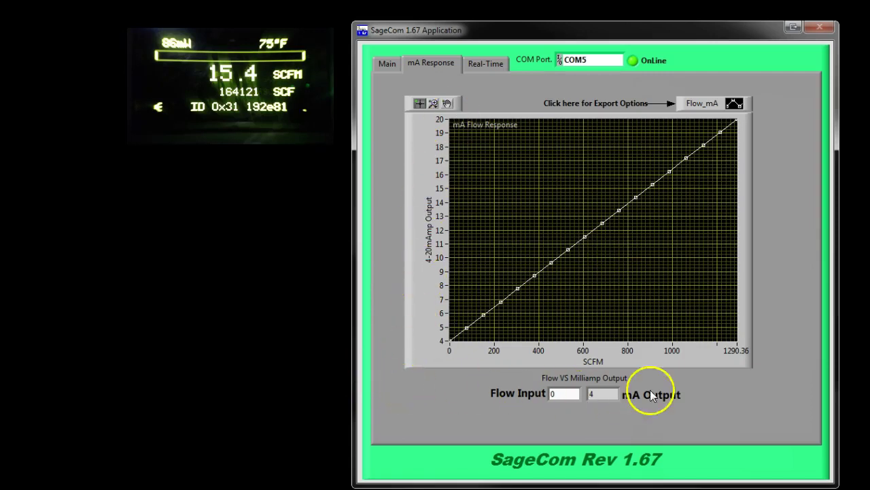
click(612, 434)
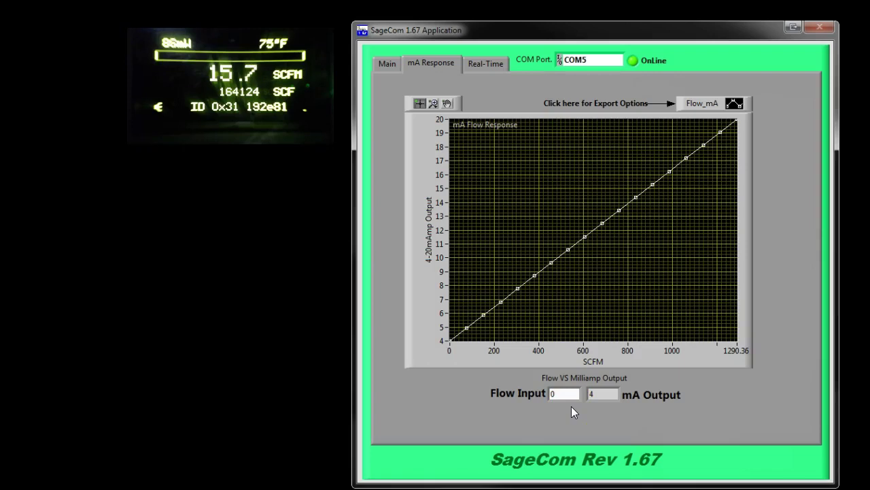
drag(684, 34, 658, 27)
click(399, 414)
Step: Enter a flow input of 645 and confirm the mA output reads 12 mA
click(557, 382)
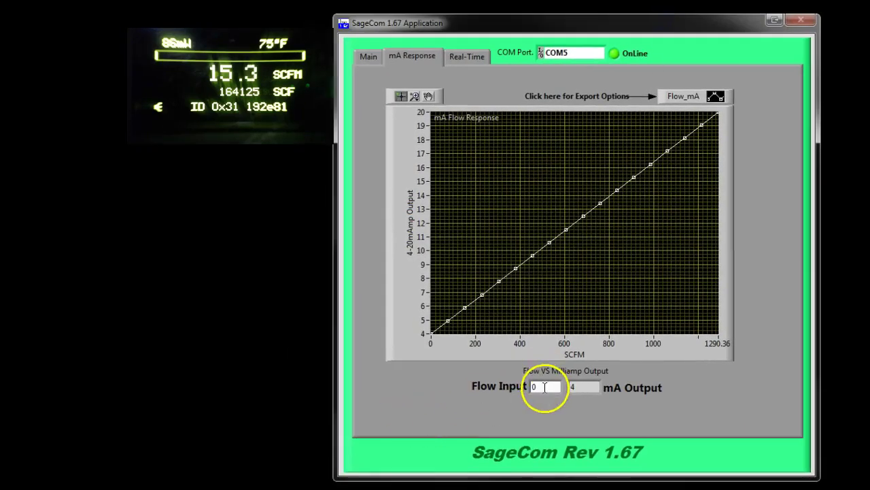
click(455, 393)
click(551, 386)
drag(551, 386, 521, 389)
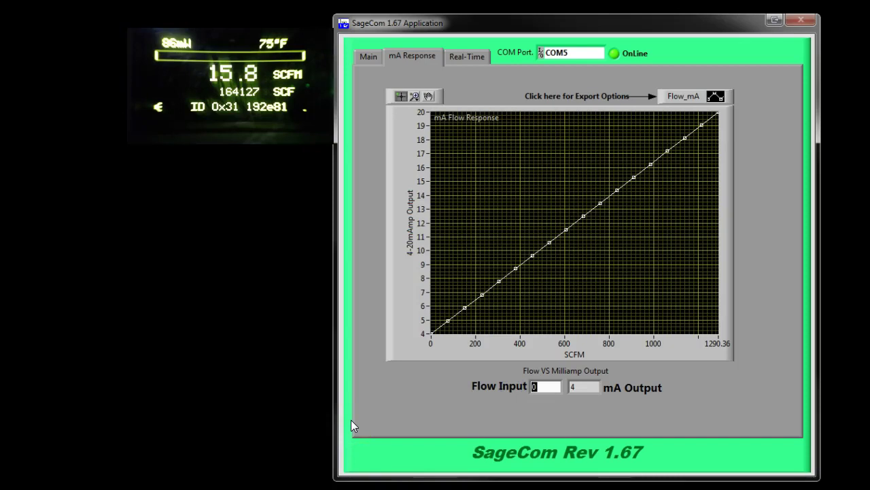
text(645)
key(Return)
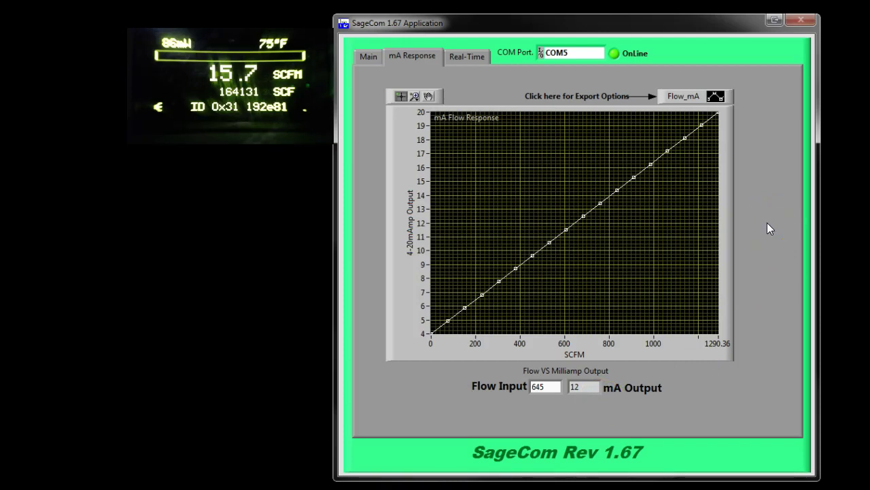
Step: Show the real-time charts and raise the Flow chart's top limit from 400 to 4000
click(469, 55)
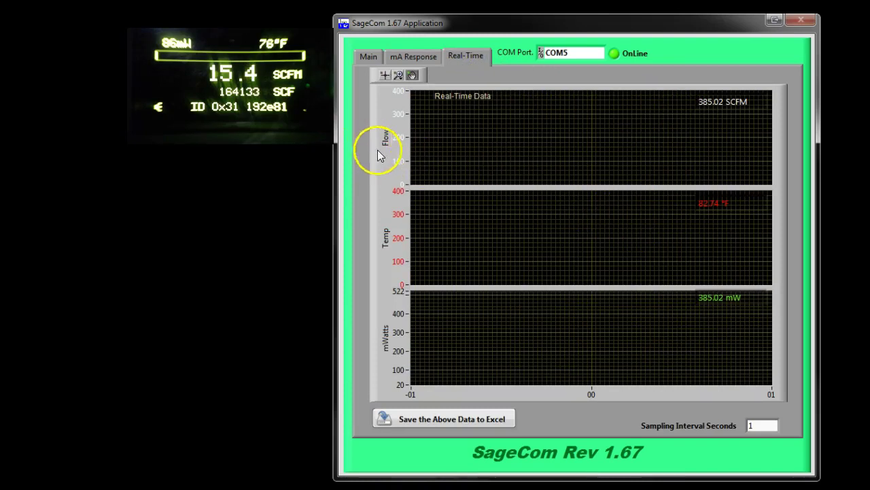
click(397, 91)
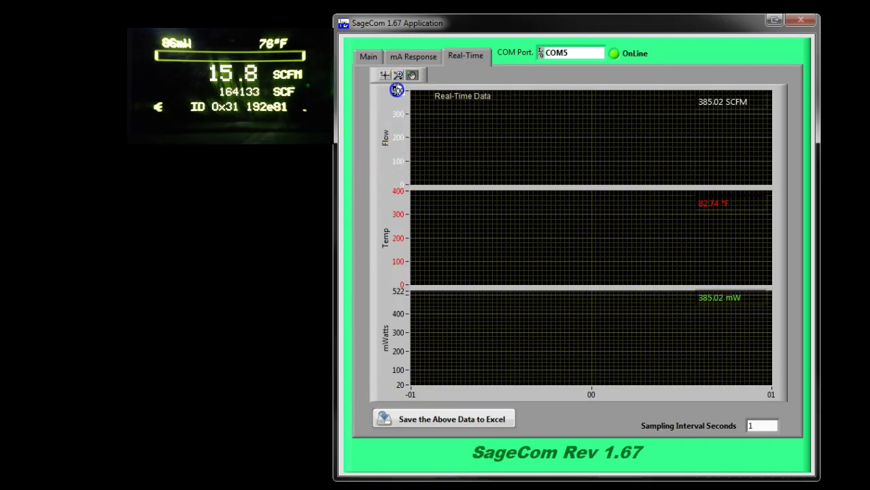
drag(398, 90, 413, 95)
text(4000)
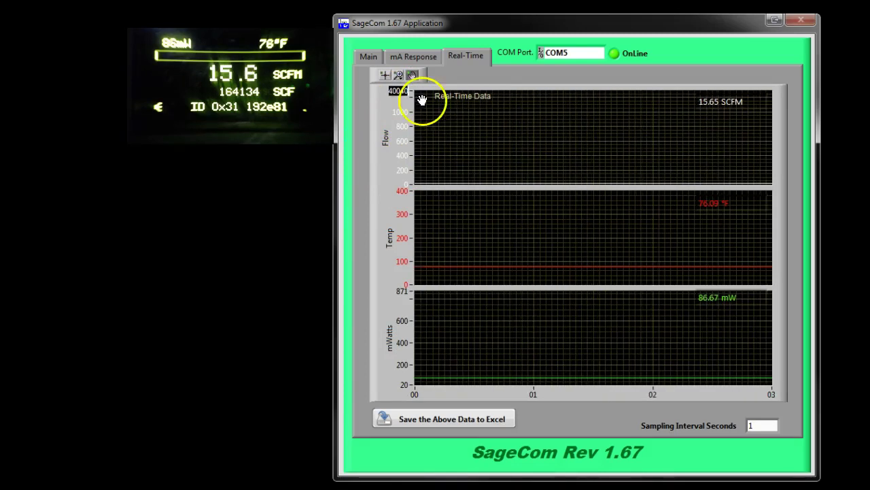
click(378, 91)
click(486, 179)
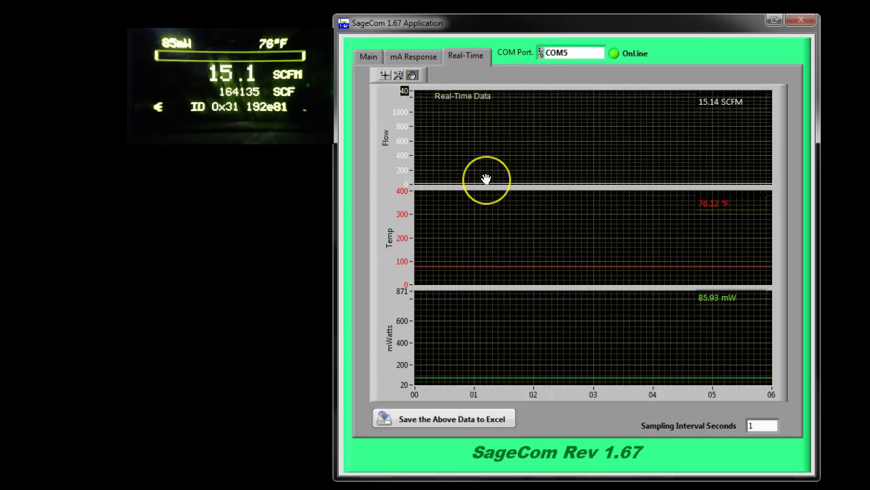
click(483, 179)
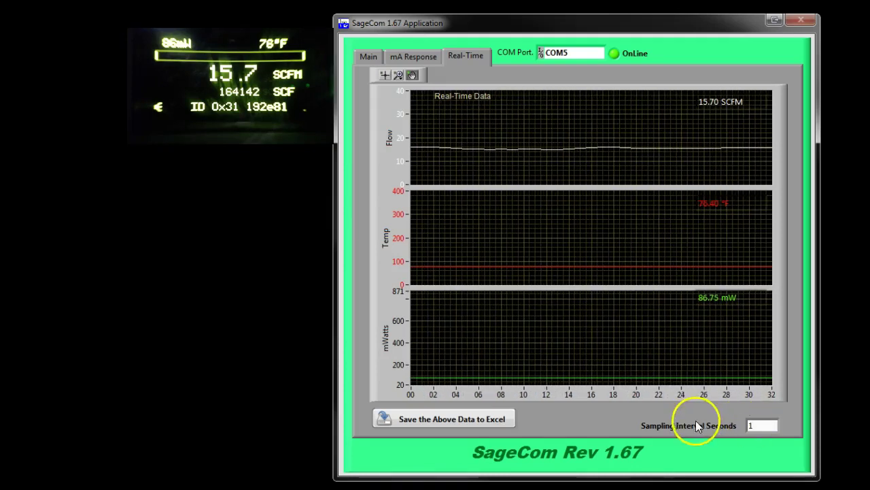
Step: Export the real-time readings to Excel, then close that exported workbook without saving
click(465, 420)
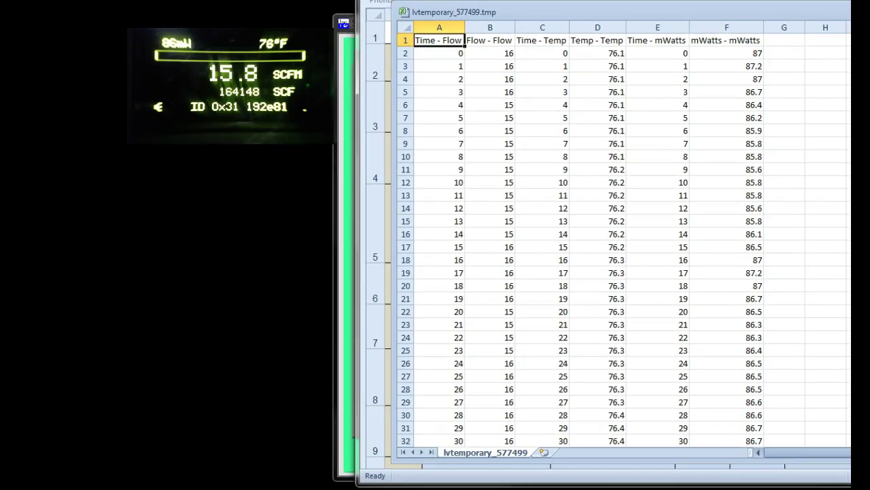
key(alt+F4)
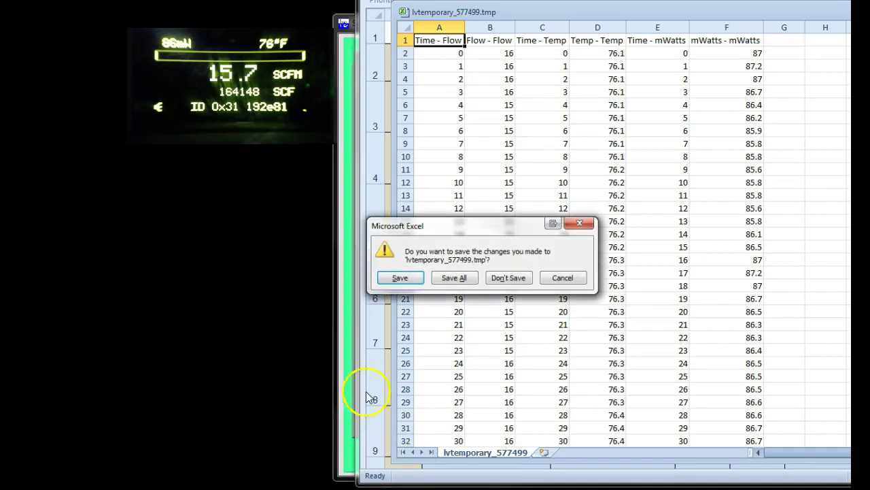
click(505, 279)
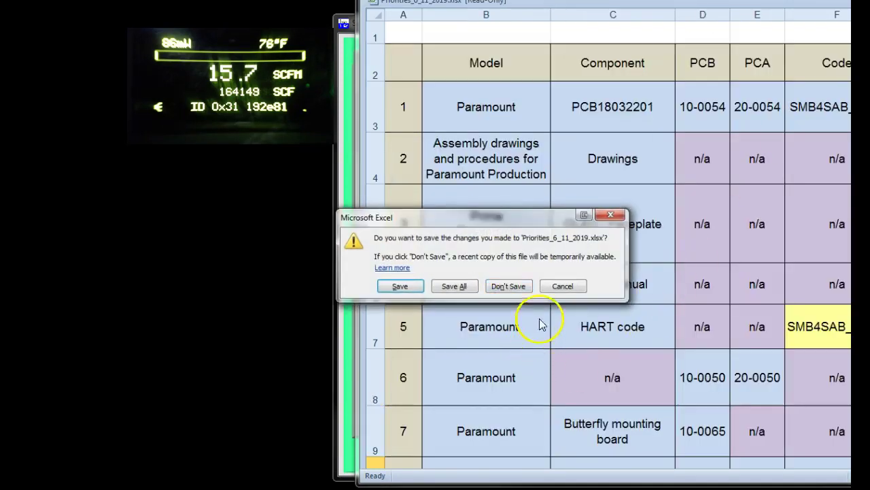
Step: Discard the Priorities workbook and review the Main page parameters, noting the mW Zero value of 46
click(522, 294)
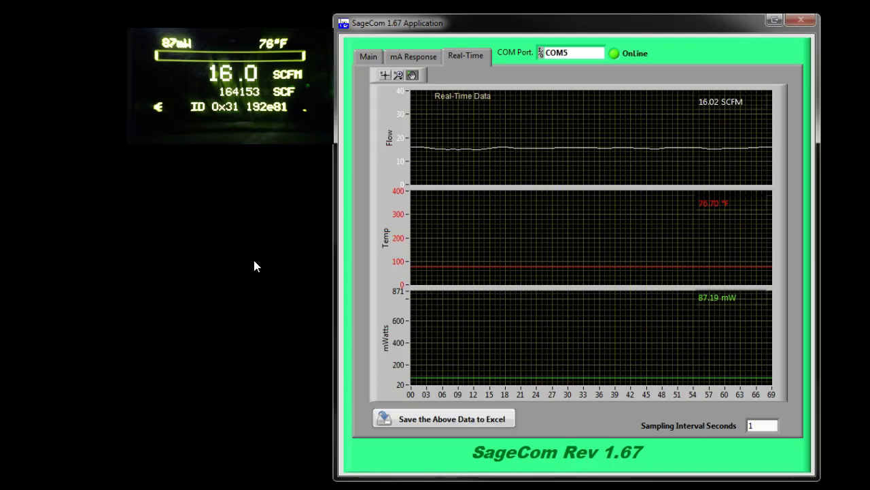
click(372, 54)
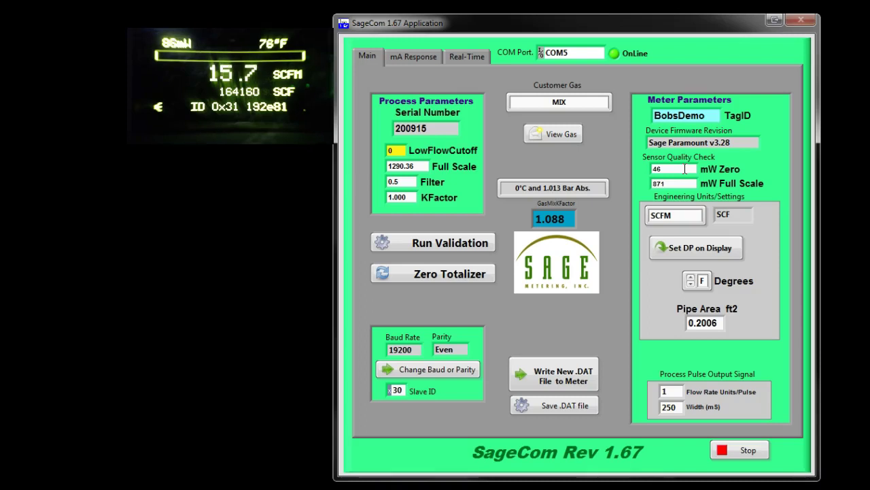
click(685, 169)
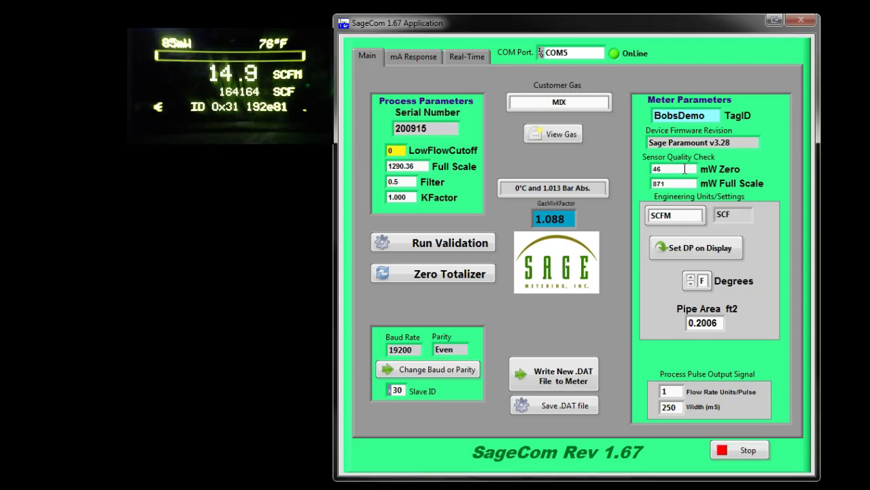
Step: Run the validation, entering YES to acknowledge the caution about driving the 4-20 mA output
click(431, 247)
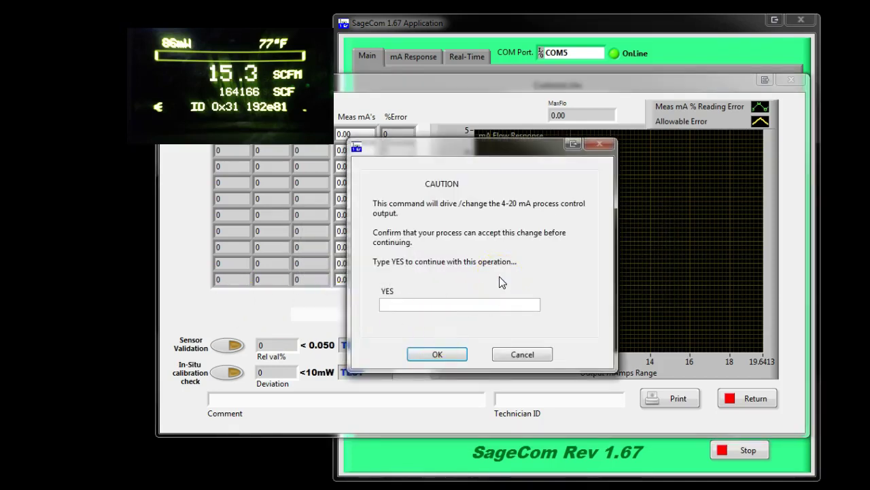
text(YES)
click(438, 354)
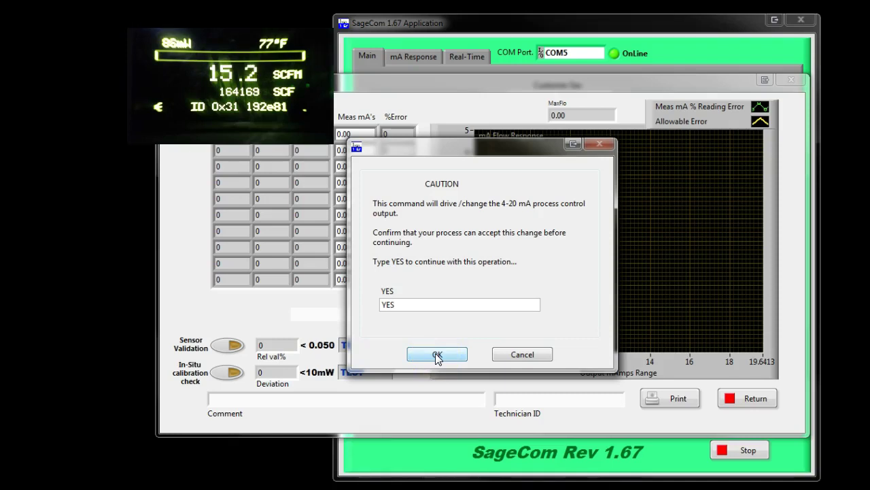
click(435, 354)
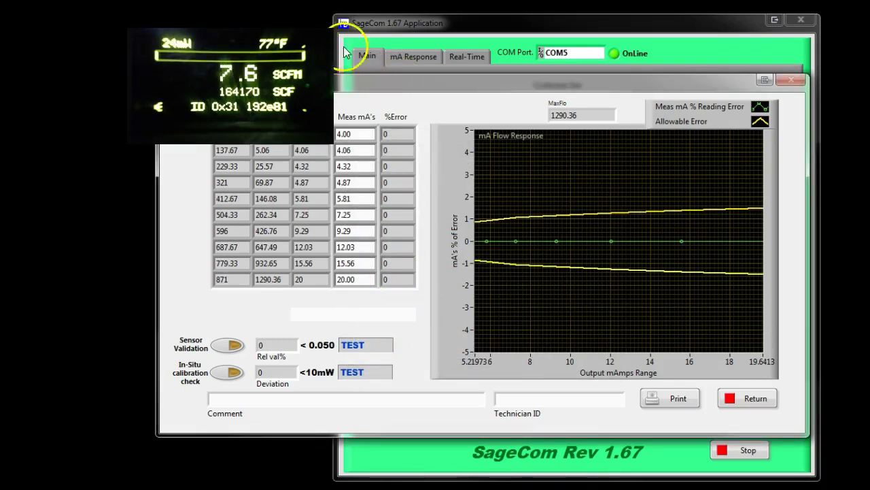
Step: Replace the 412.67 mW row's measured current 5.81 with 5.83 mA, giving 0.34% error
drag(401, 81, 406, 128)
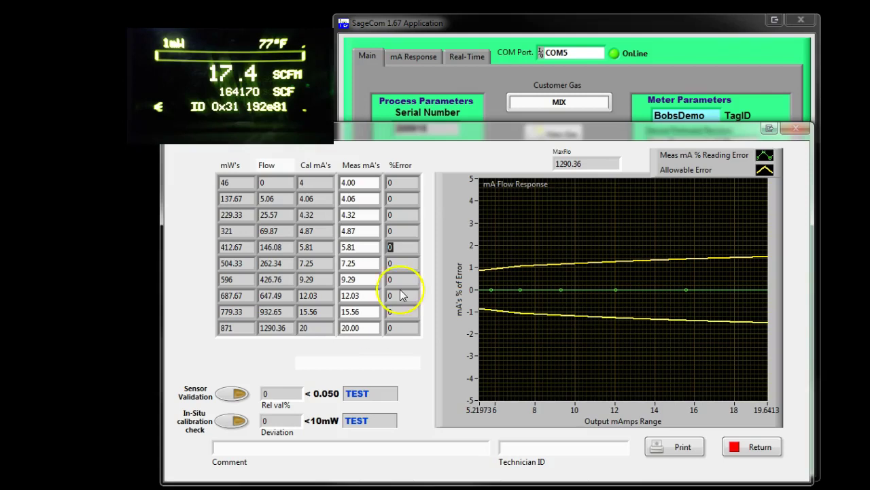
click(390, 247)
click(355, 249)
click(347, 247)
text(5.83)
click(358, 231)
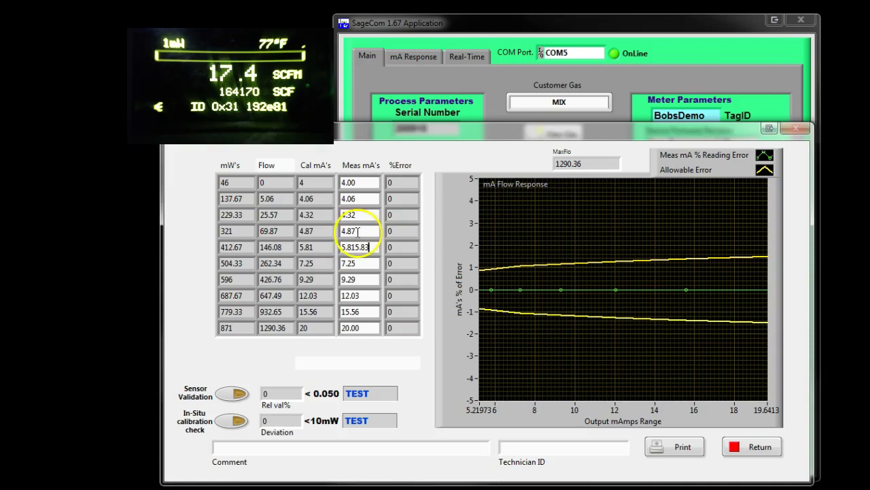
drag(355, 246, 336, 247)
key(BackSpace)
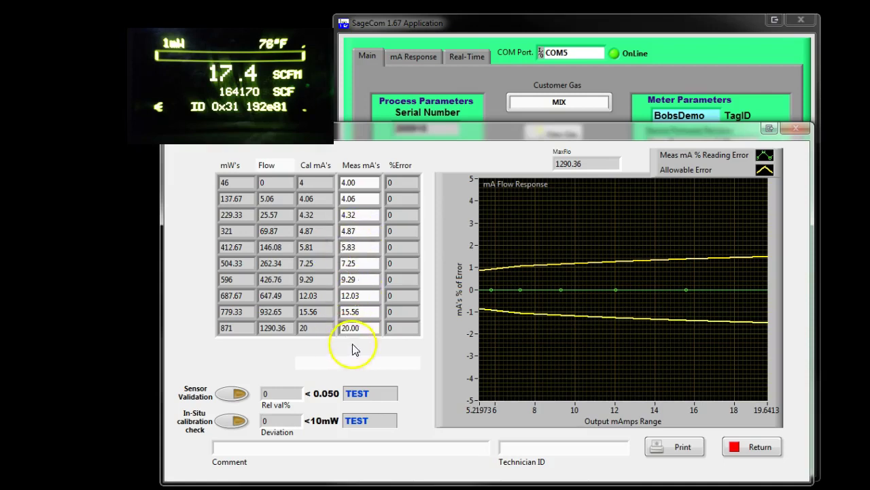
key(Return)
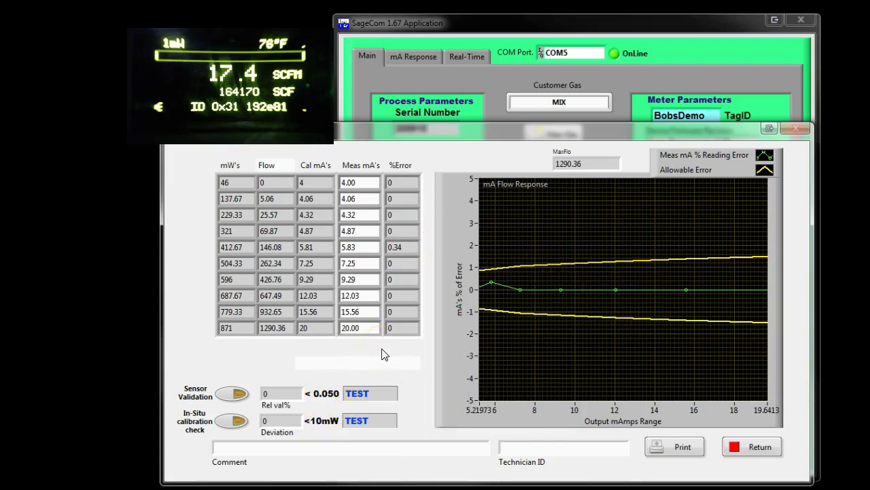
Step: Run the sensor validation to a PASS (0.00225388 < 0.050), then launch the in-situ check
click(230, 394)
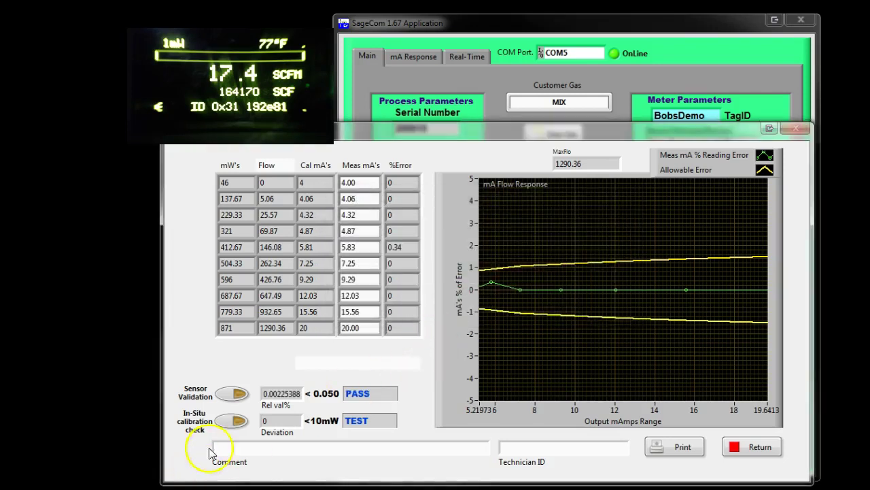
click(229, 422)
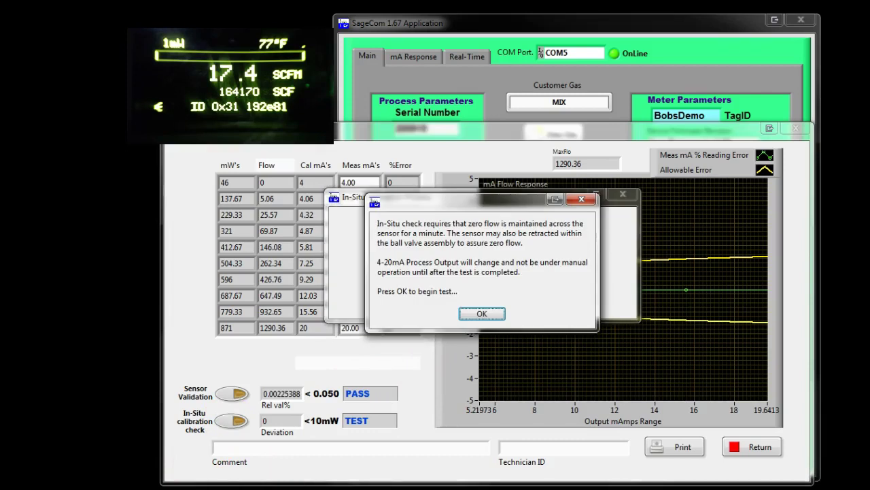
Step: Run the in-situ zero-flow test until it passes with 2.40768 mW deviation under 10 mW
click(481, 314)
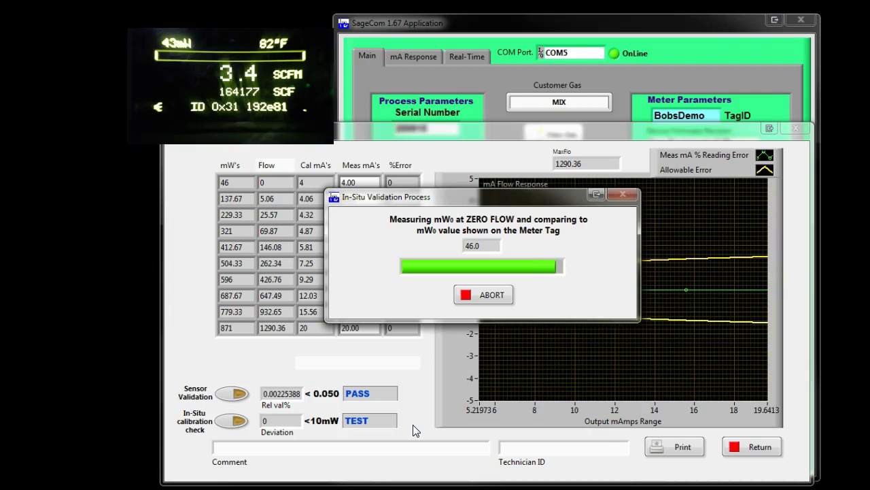
click(390, 424)
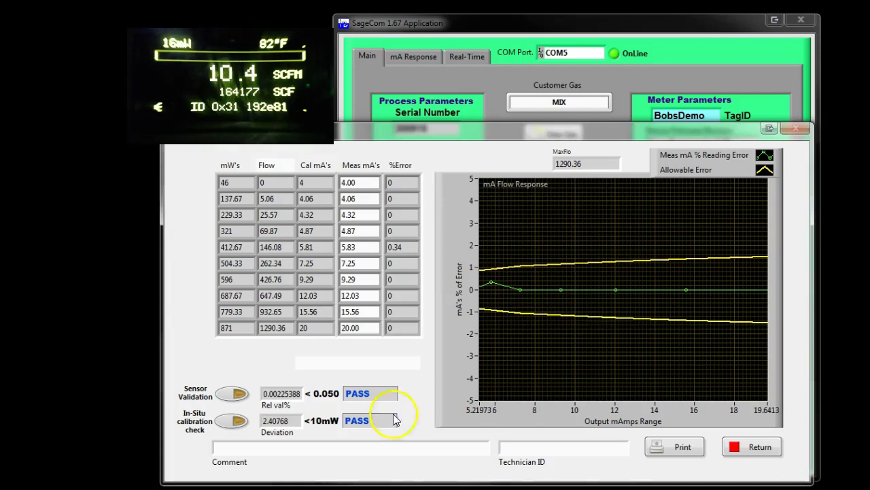
Step: Enter 'Test #1' as the validation comment and move to the Technician ID field
click(387, 447)
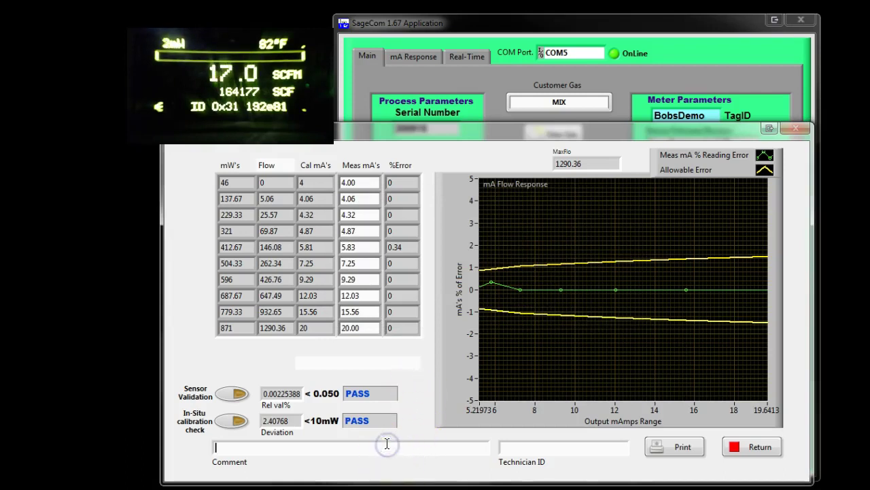
text(Tes)
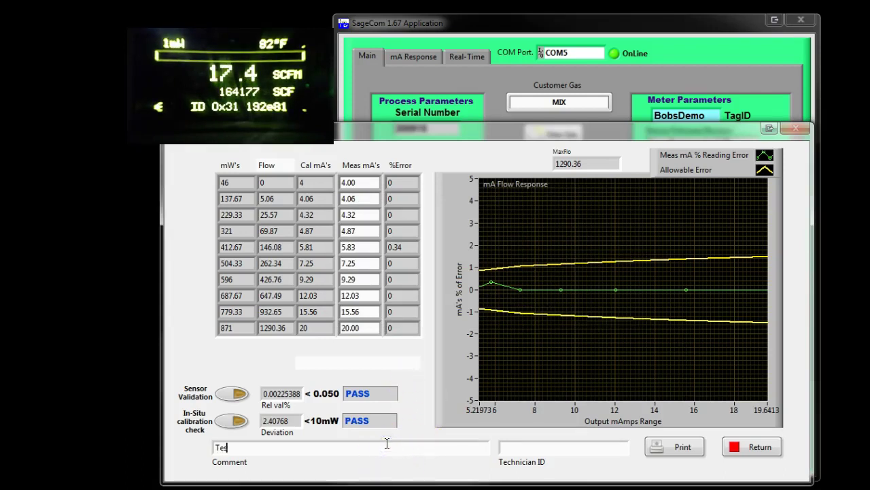
text(t #1)
click(541, 447)
Step: Enter the technician's name, print the validation report, and scroll to its PASS results
text(Bob)
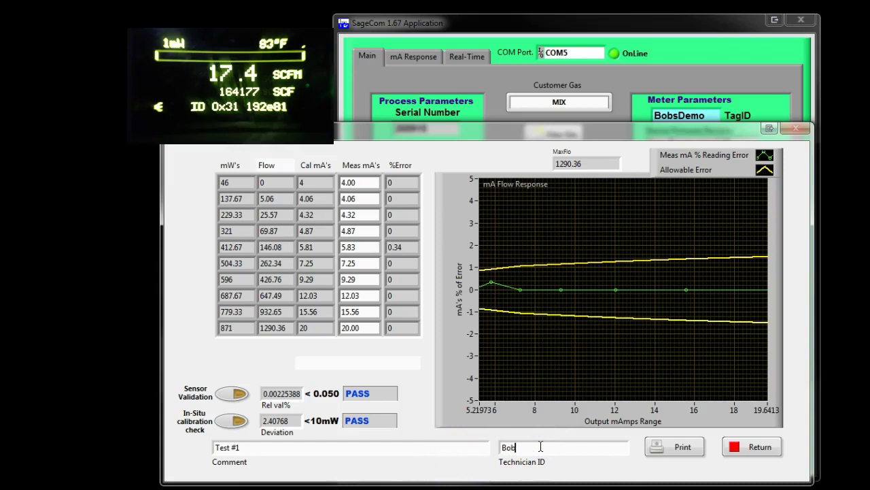
click(673, 446)
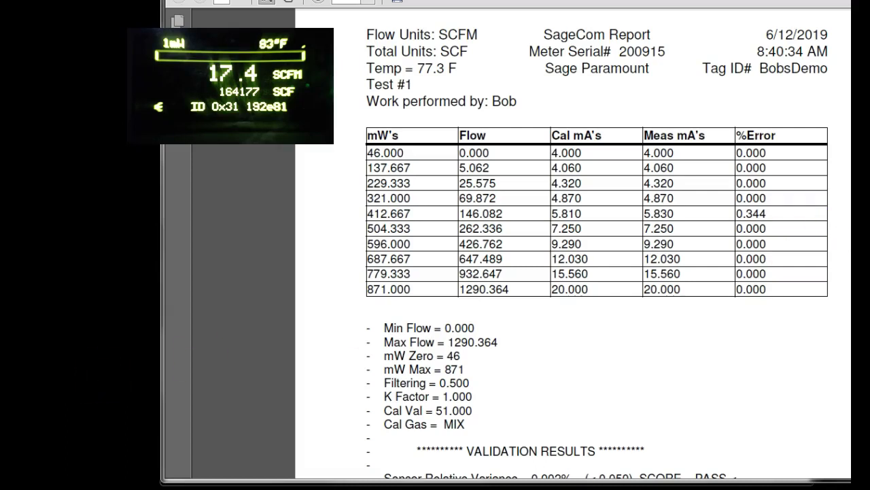
scroll(597, 245, down, 5)
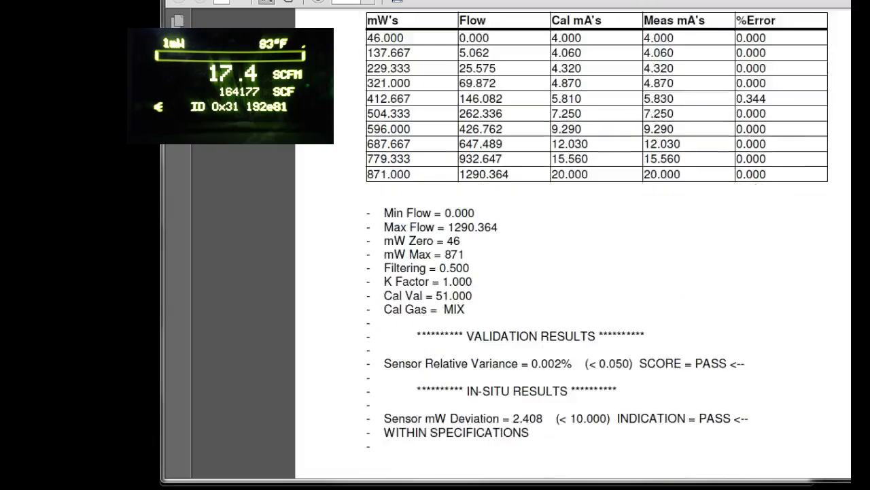